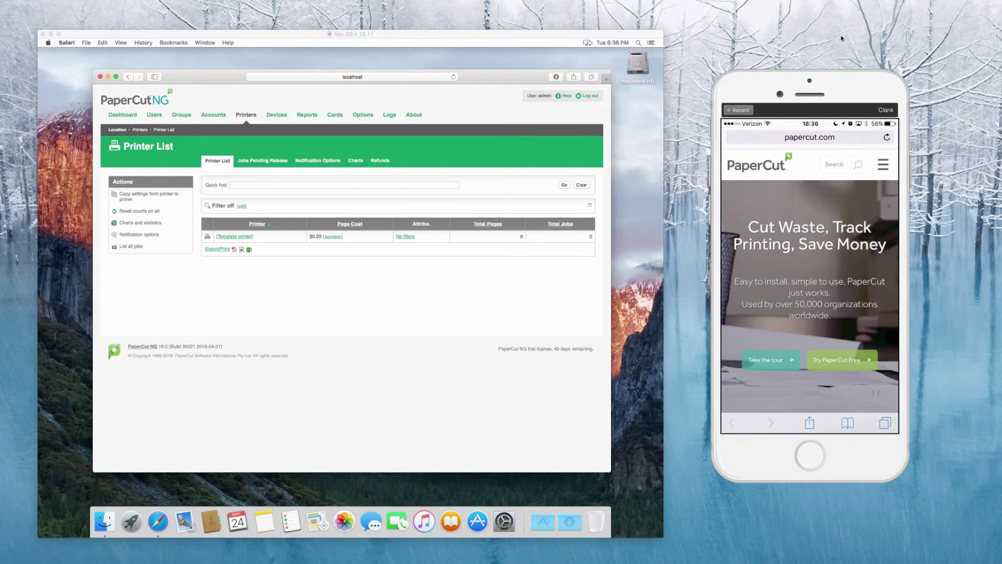
- Open System Preferences' Printers & Scanners pane listing Gromit and Shaun, then return to the PaperCut page
click(519, 78)
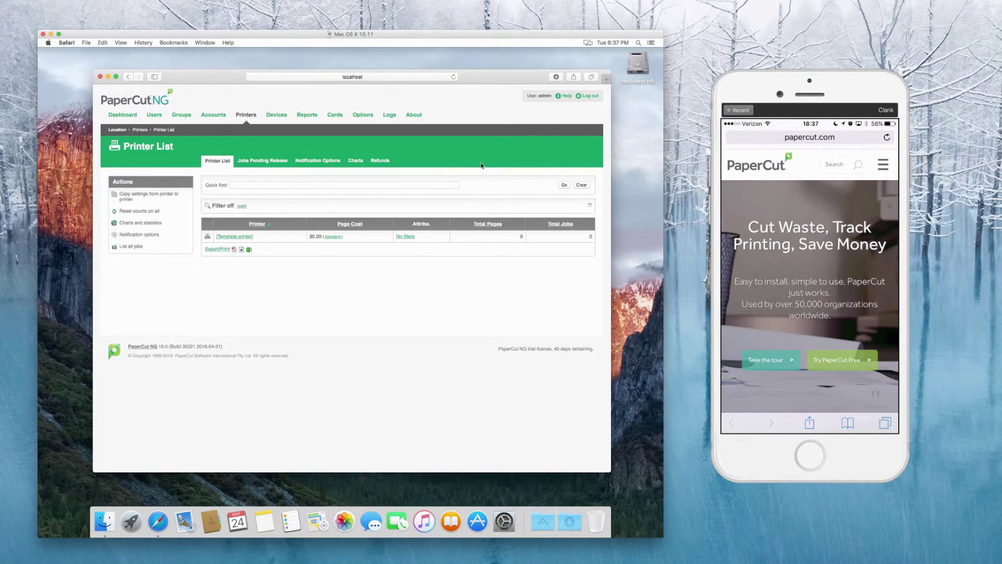
click(503, 519)
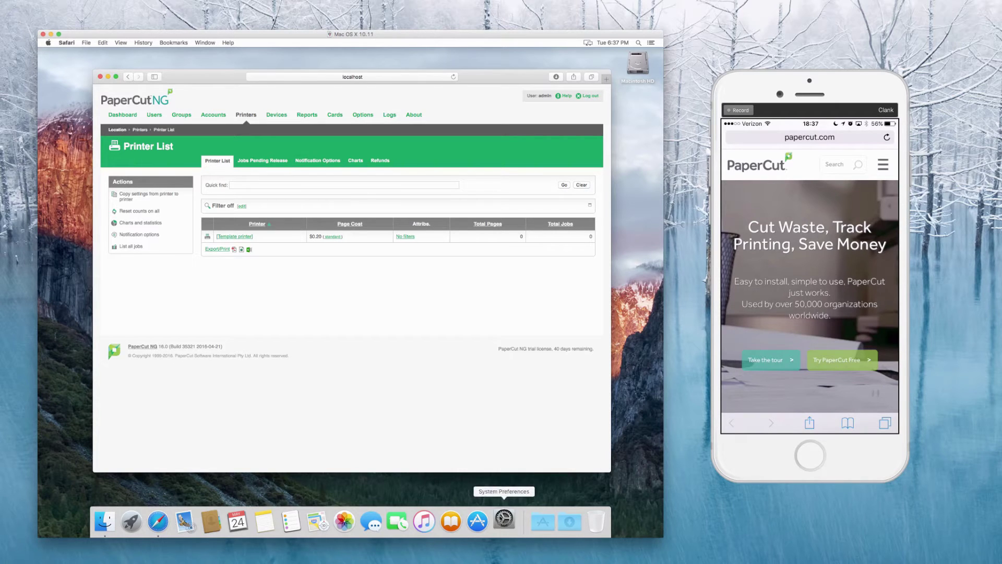
click(598, 217)
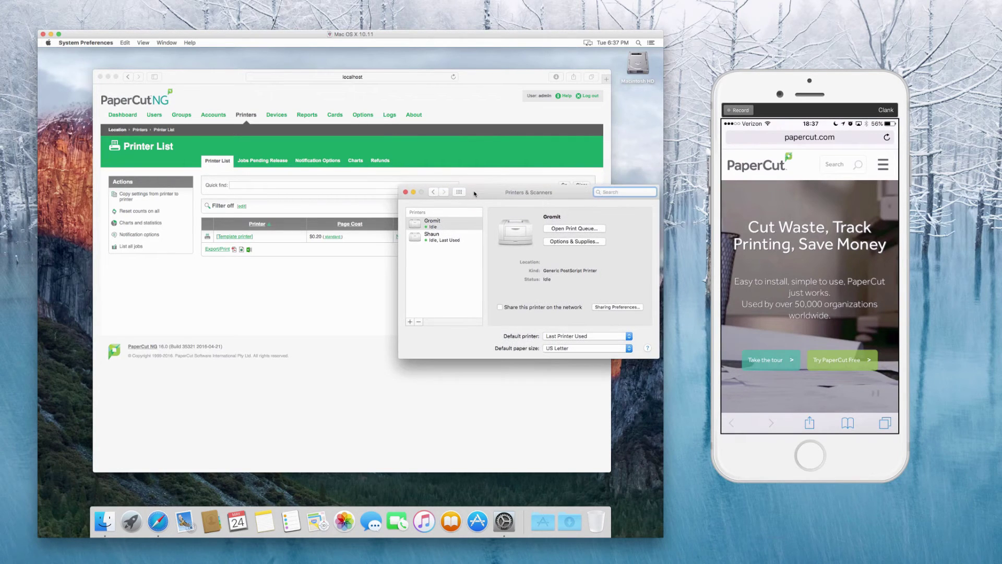
click(470, 147)
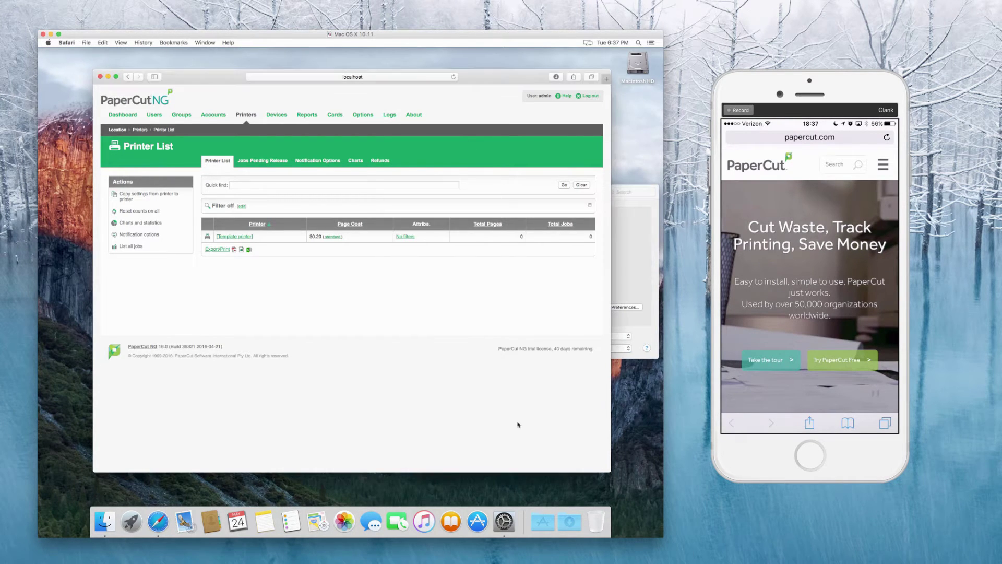
- Run Control Printer Monitoring.command from the PaperCut NG applications folder and enter the administrator password
click(542, 524)
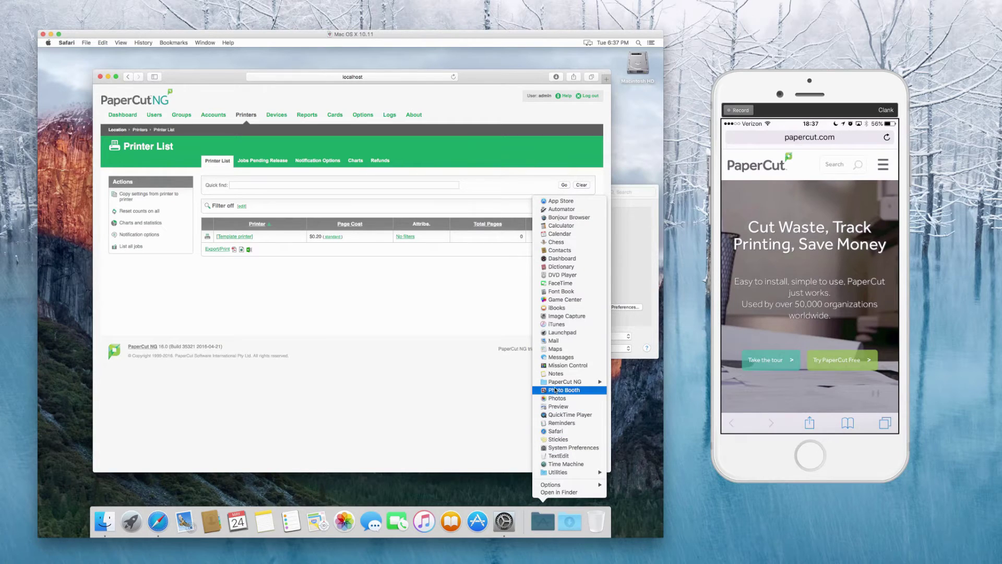
mouse_move(556, 386)
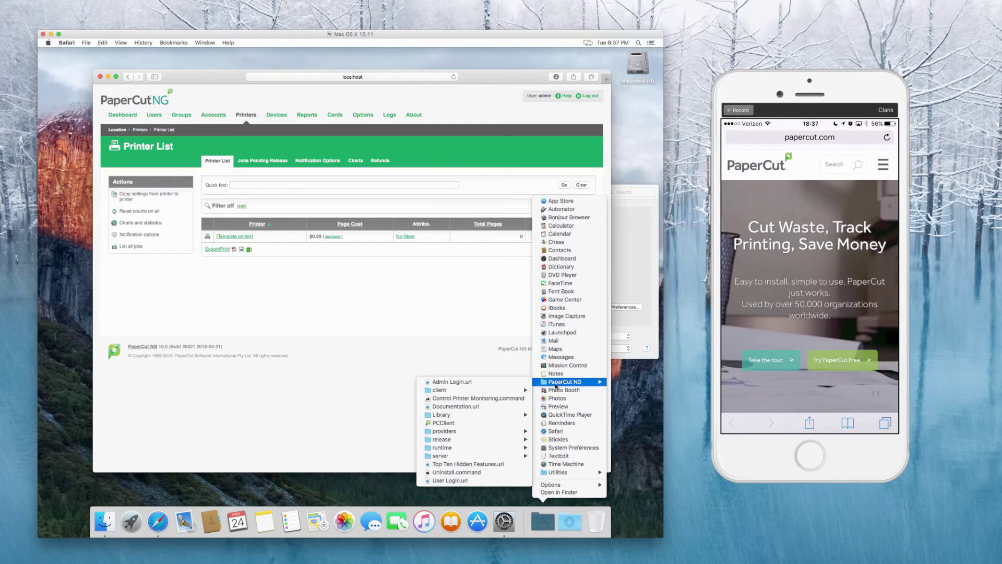
click(469, 398)
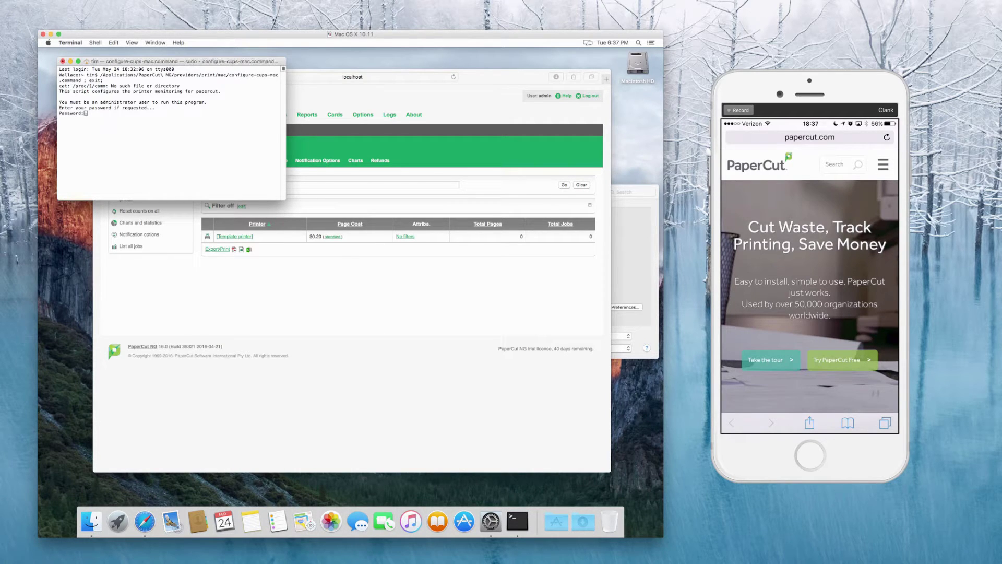
key(Return)
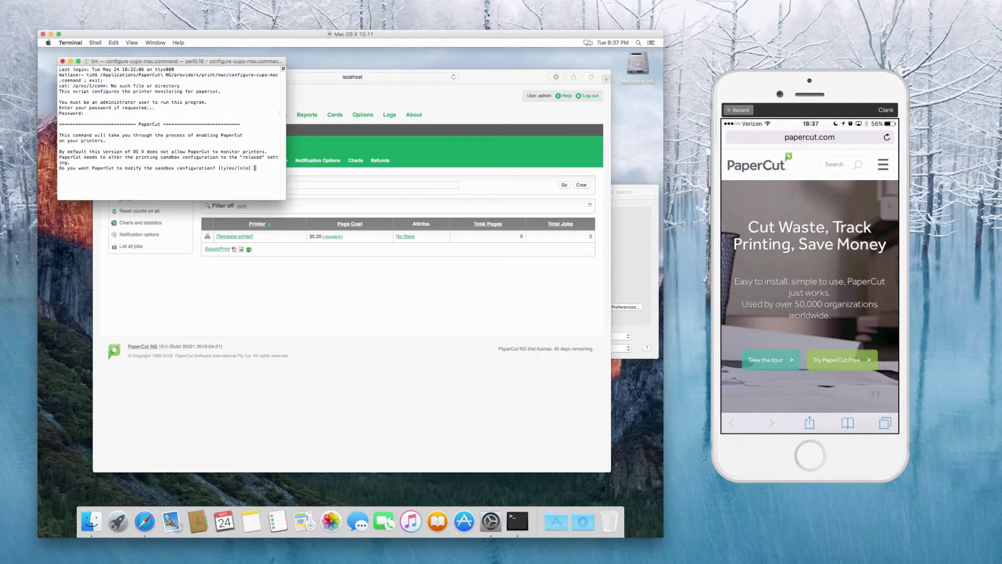
- Relax the print sandbox, enable monitoring on Gromit and Shaun, then quit Terminal
text(y)
key(Return)
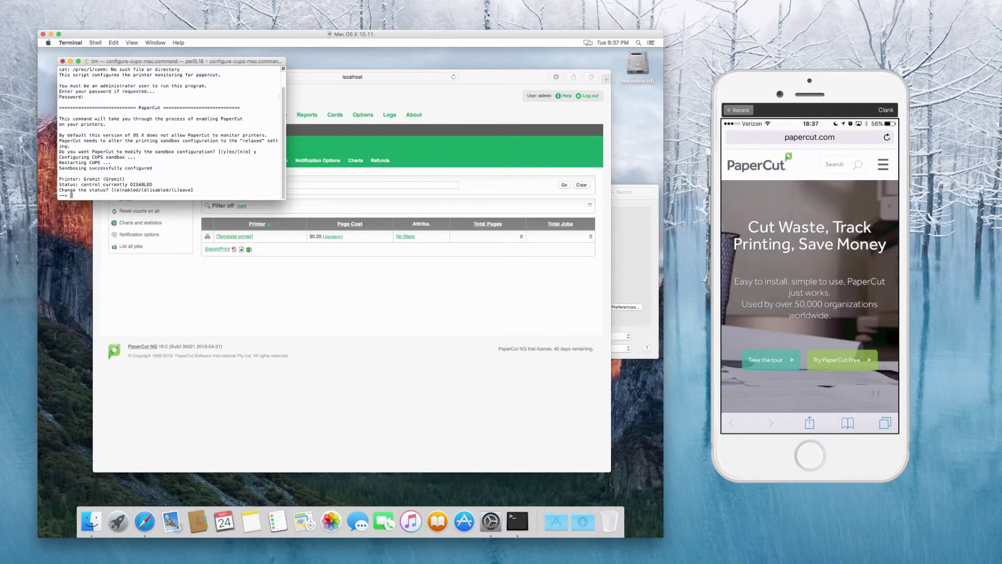
text(e)
key(Return)
text(e)
key(Return)
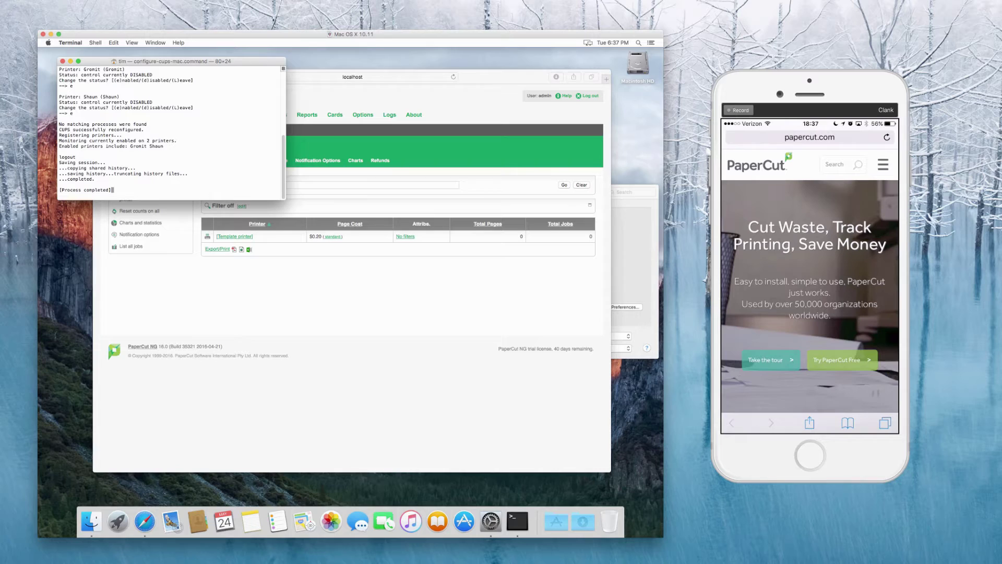
key(super+q)
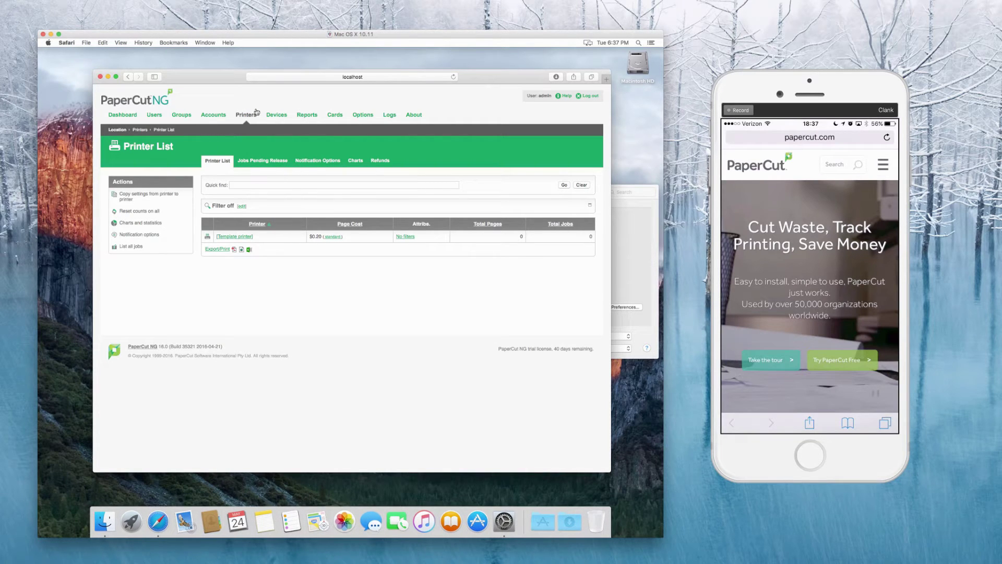
- Refresh the Printer List to show Wallace.local\Gromit and Shaun, then print the Dashboard page to Shaun
click(245, 116)
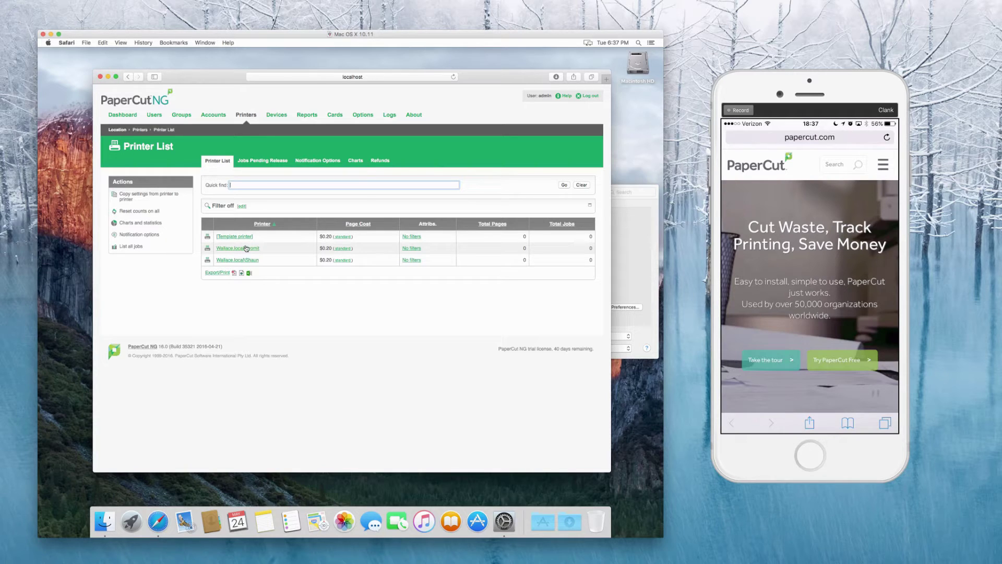
click(429, 155)
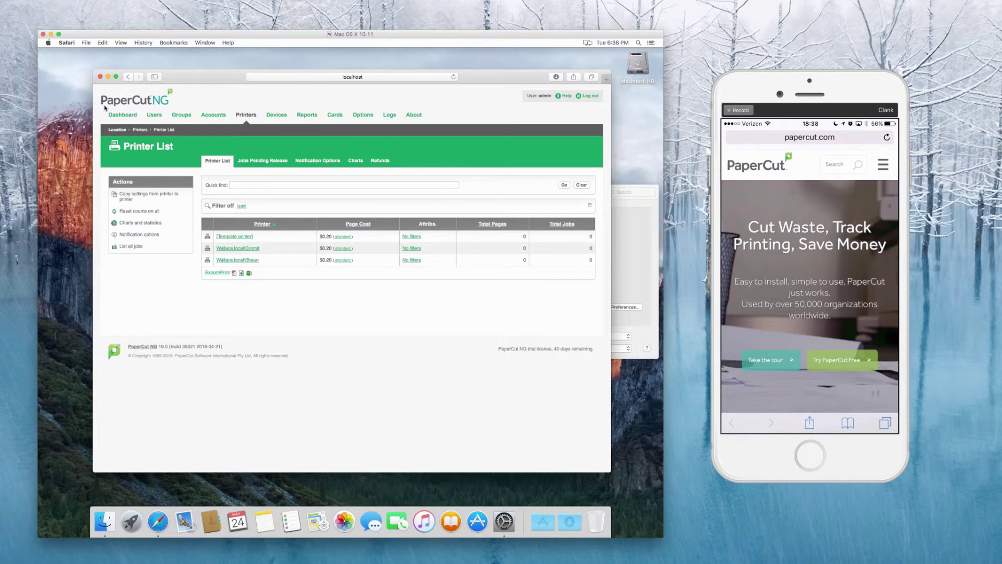
click(121, 115)
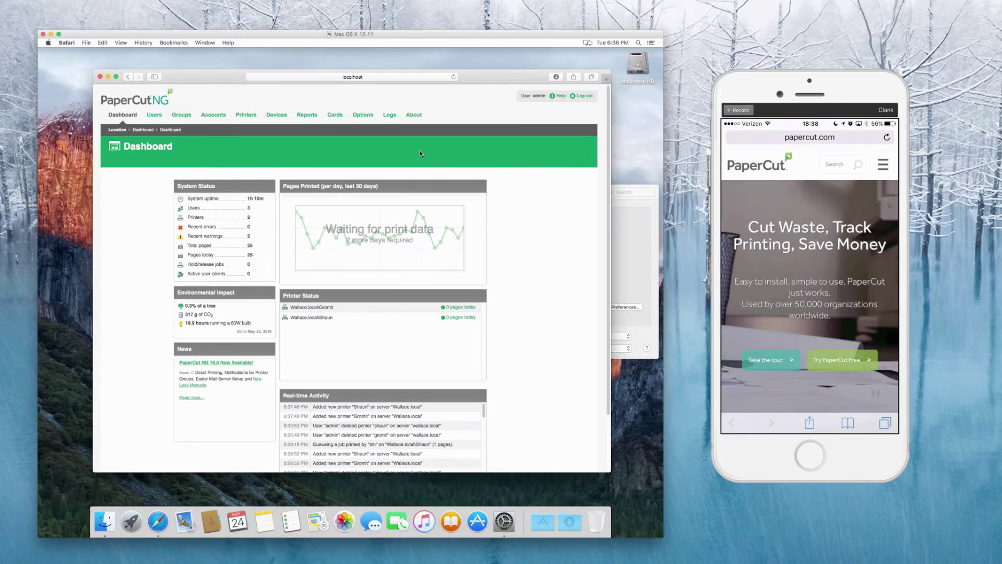
key(super+p)
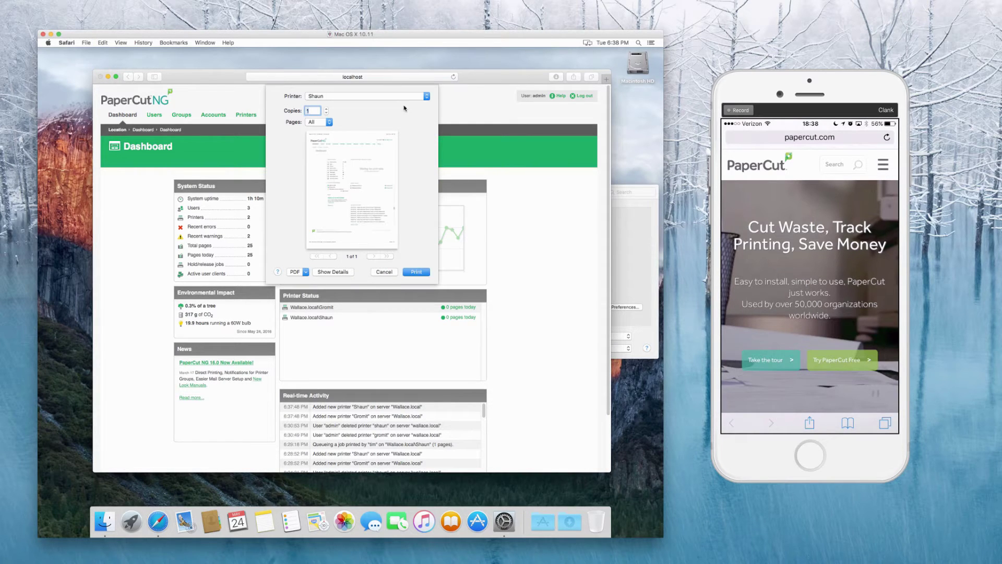
click(416, 271)
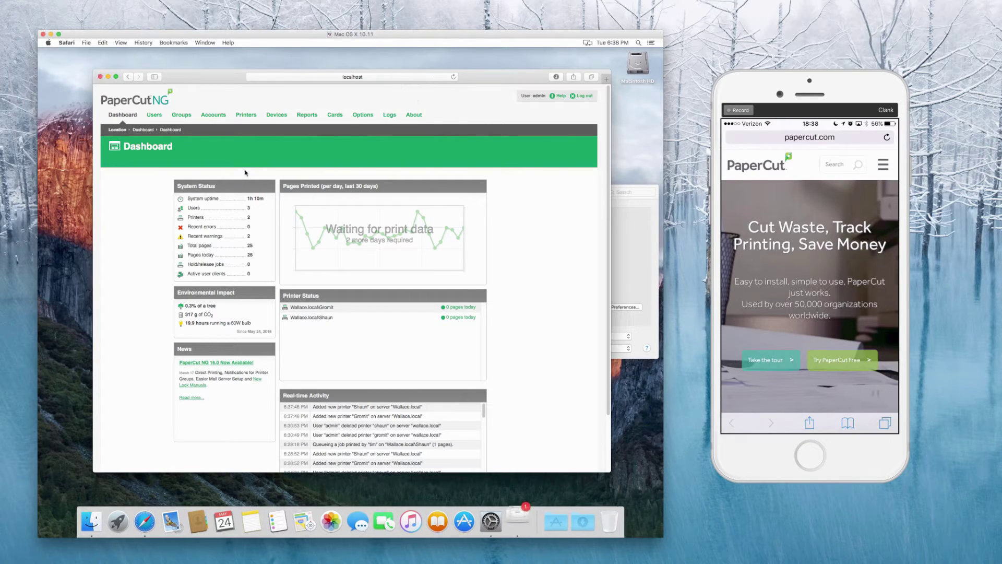
click(247, 115)
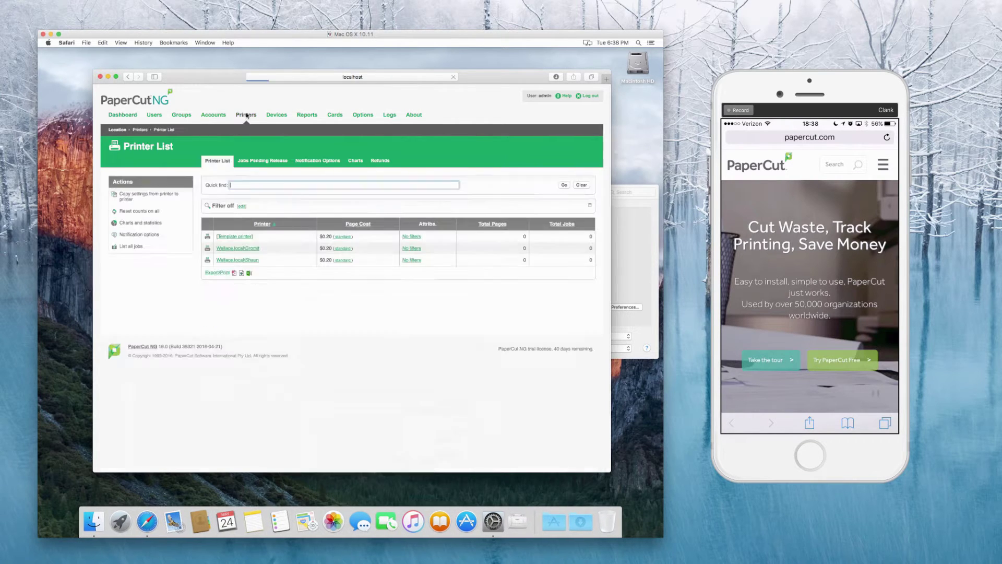
click(240, 259)
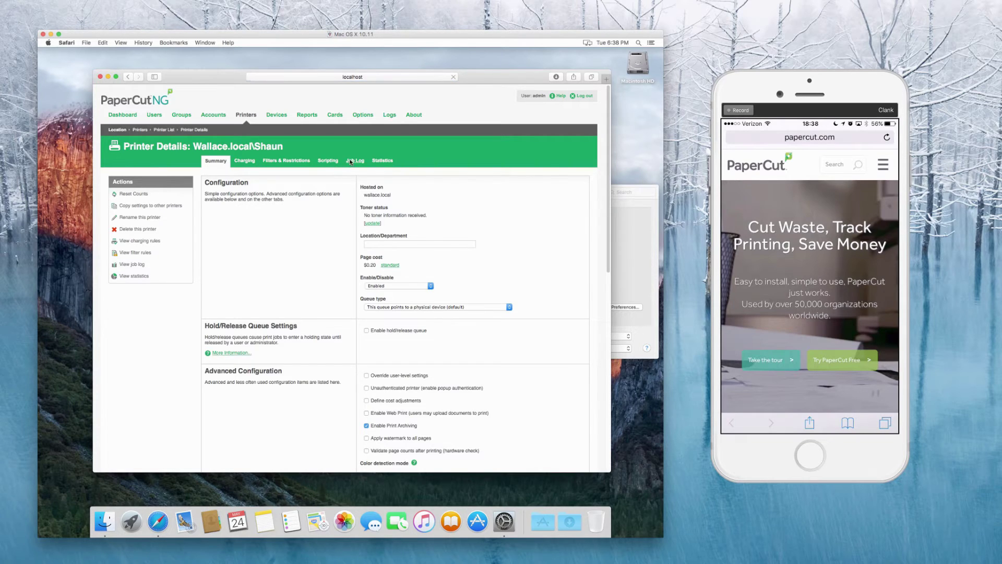
click(350, 162)
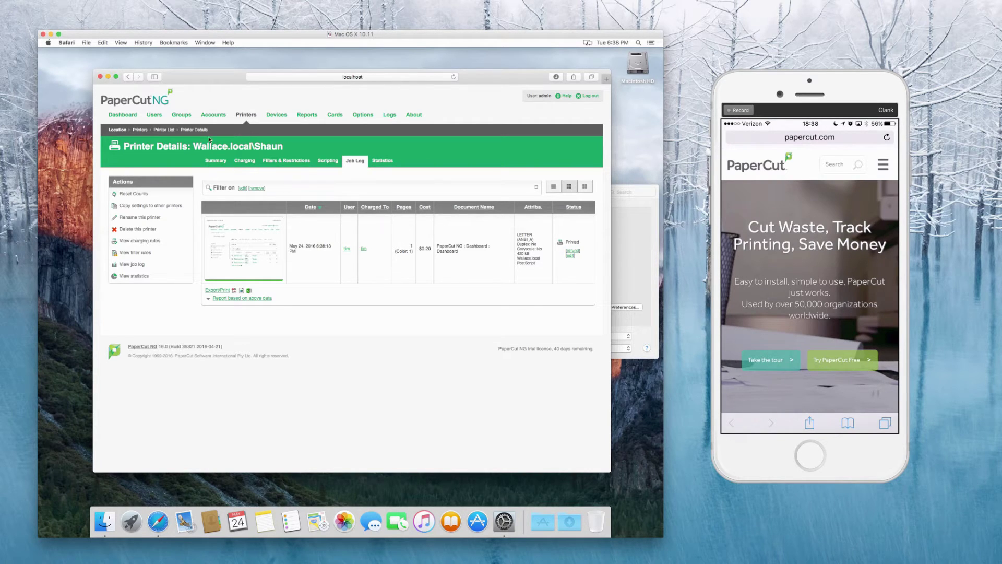
click(154, 115)
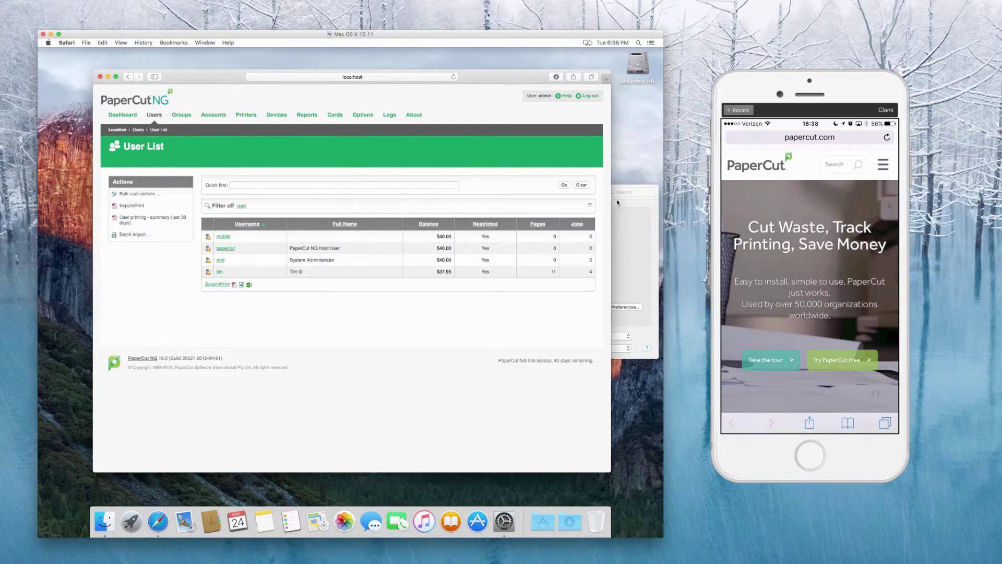
- Turn on 'Share this printer on the network' for both Gromit and Shaun, then return to Show All
click(631, 212)
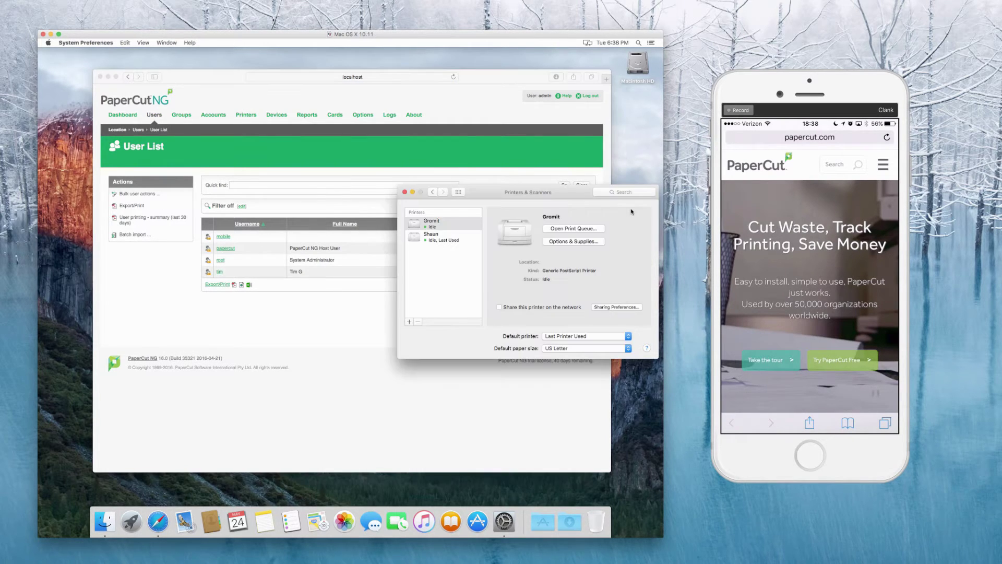
drag(570, 193, 569, 193)
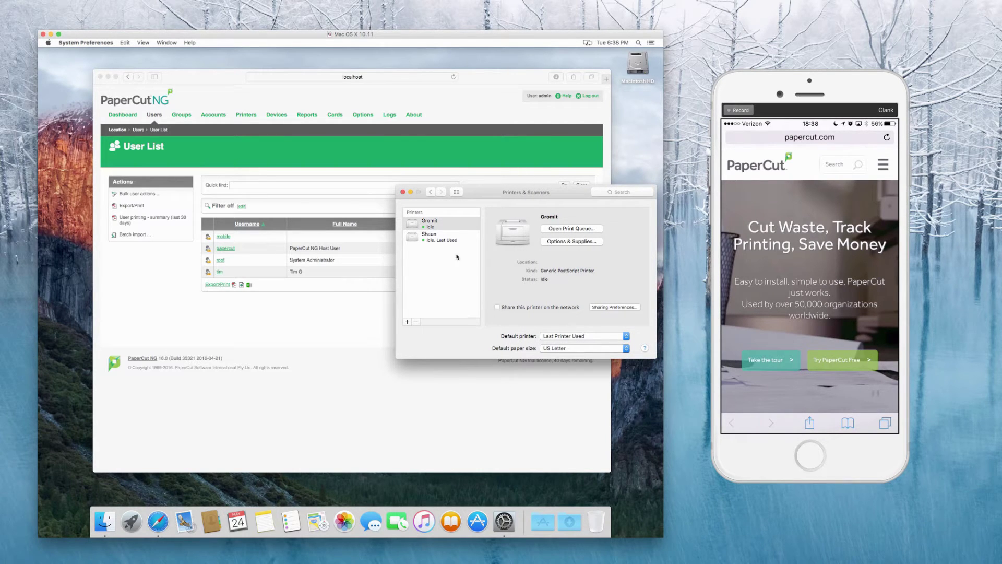
click(498, 308)
click(437, 241)
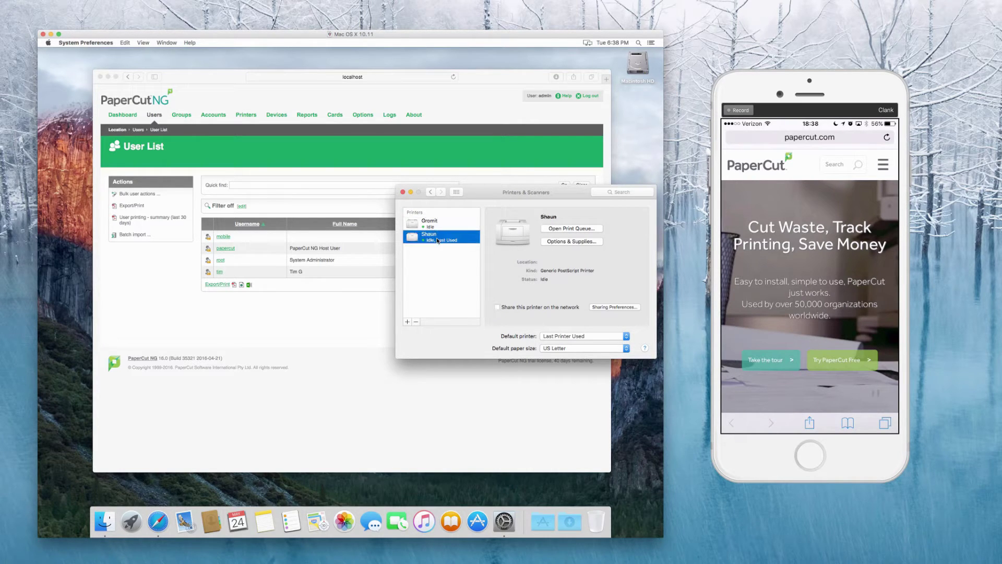
click(498, 308)
click(456, 192)
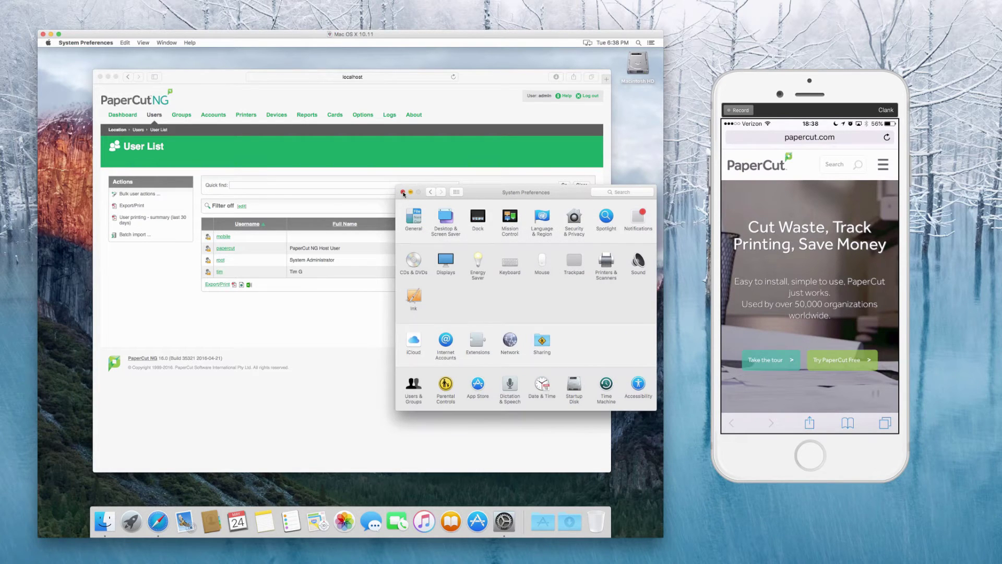
click(403, 192)
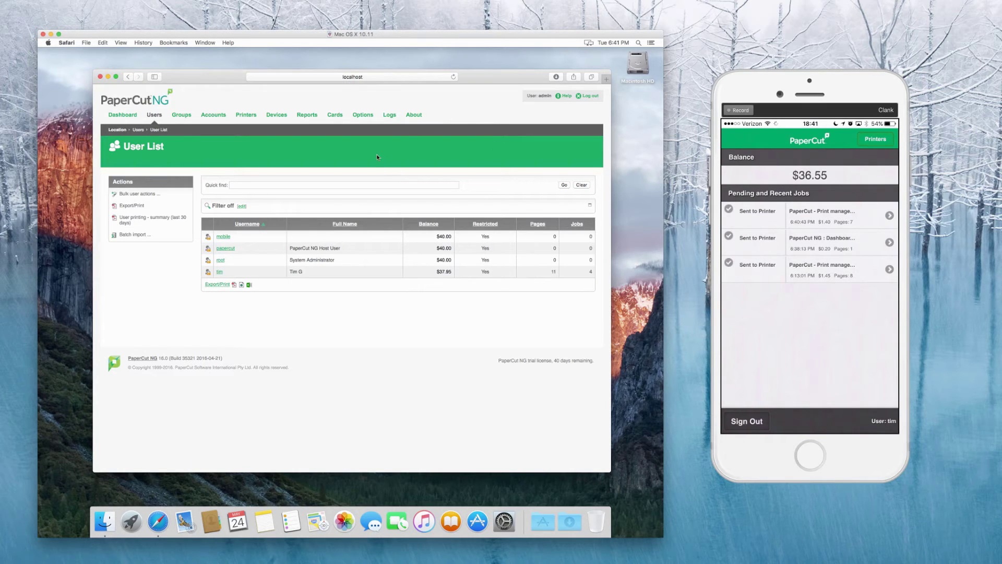
- Open Wallace.local\Gromit's Job Log to inspect its single 7-page, $1.40 print job
click(248, 116)
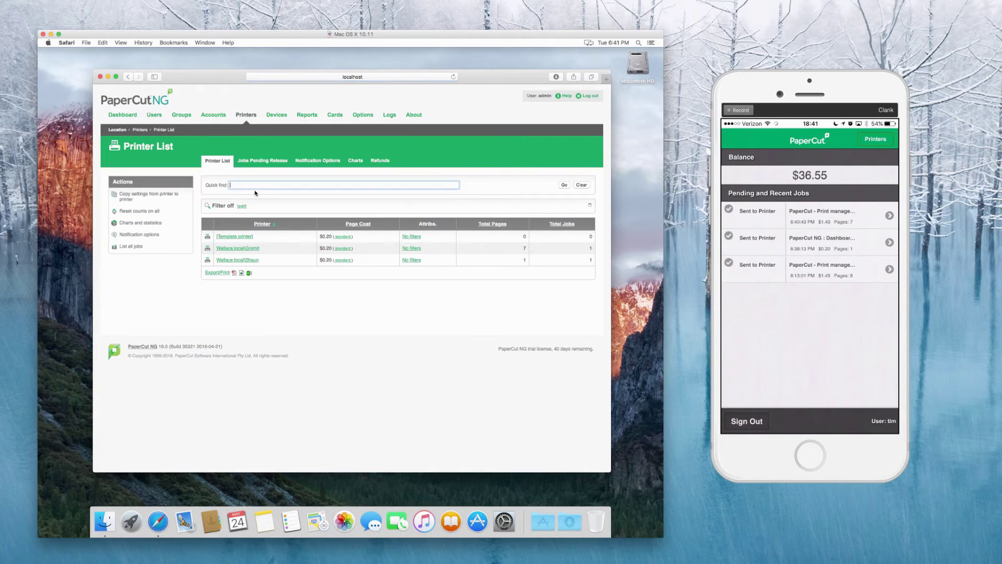
click(246, 249)
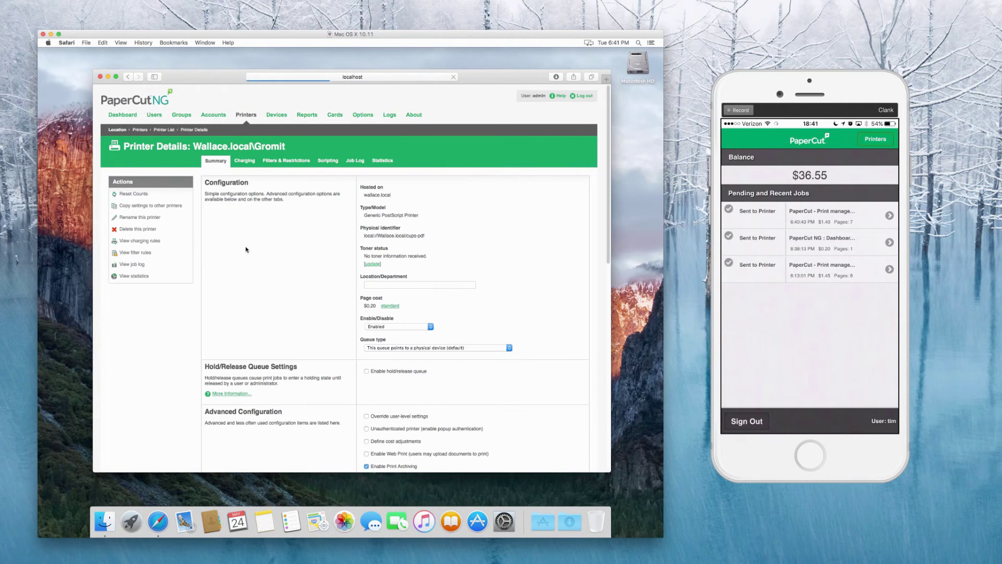
click(355, 162)
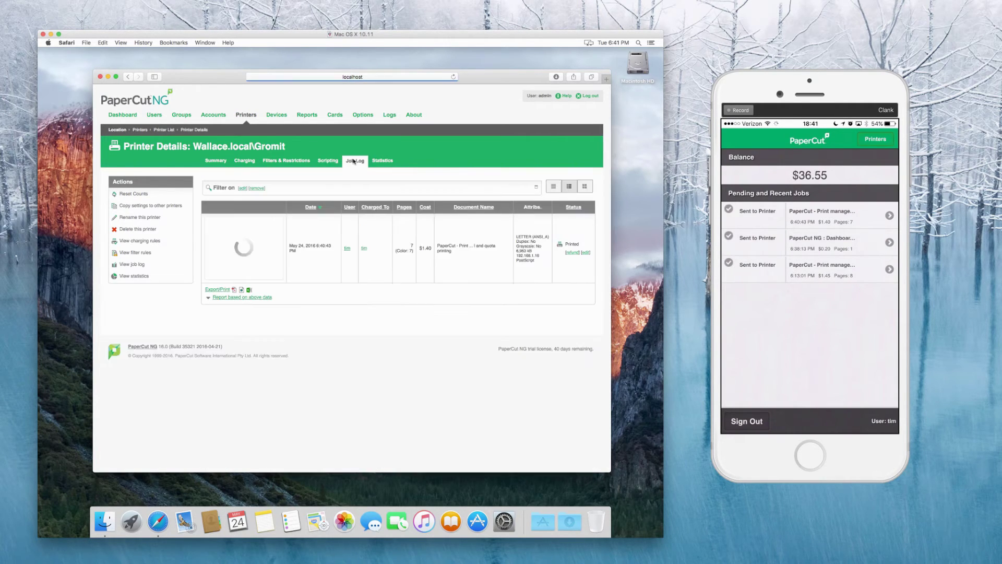
drag(316, 246, 323, 245)
click(323, 245)
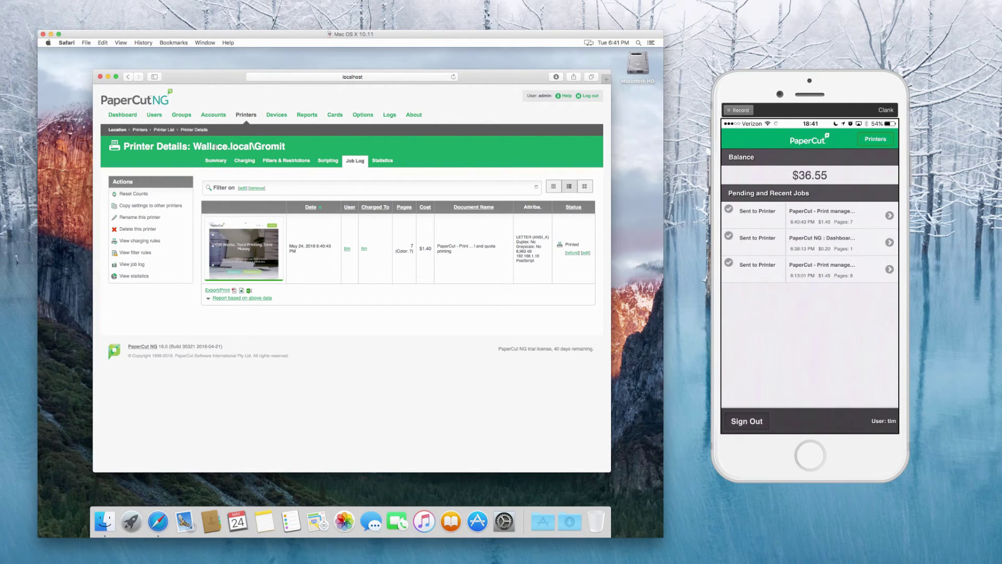
- Set the $36.55-balance user's print account selection to 'Show the standard account selection popup' and save
click(152, 115)
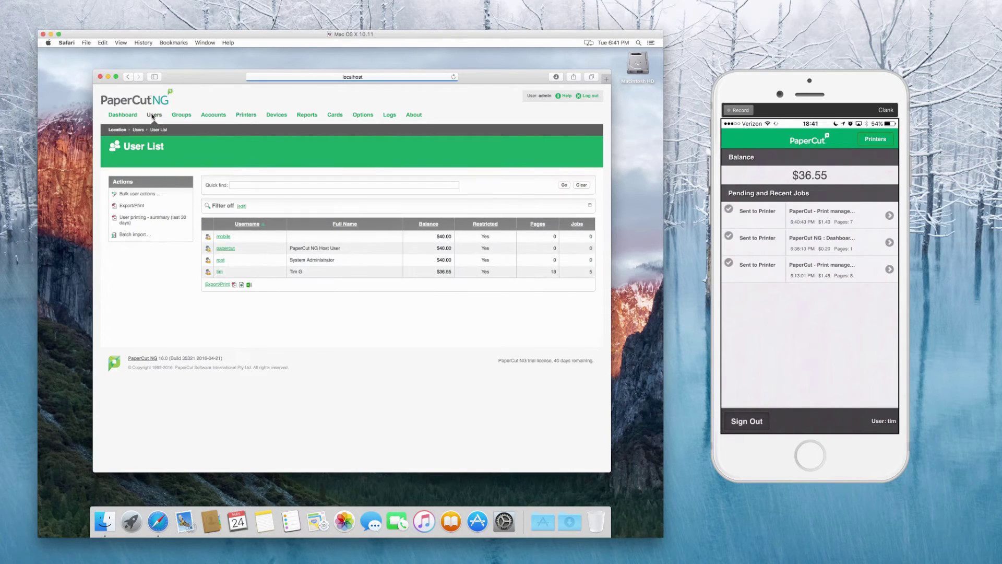
click(220, 273)
scroll(495, 287, down, 4)
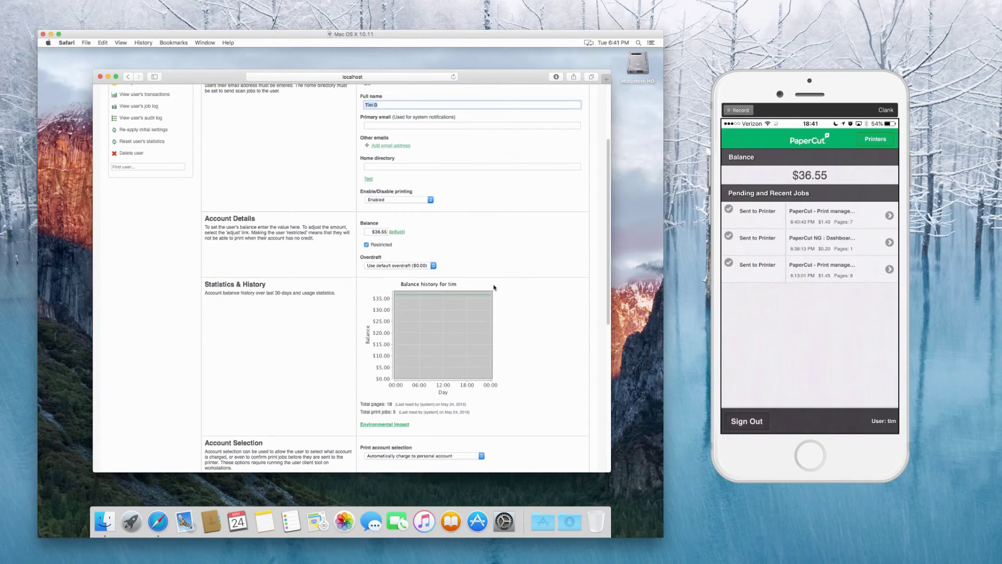
scroll(494, 287, down, 10)
click(420, 152)
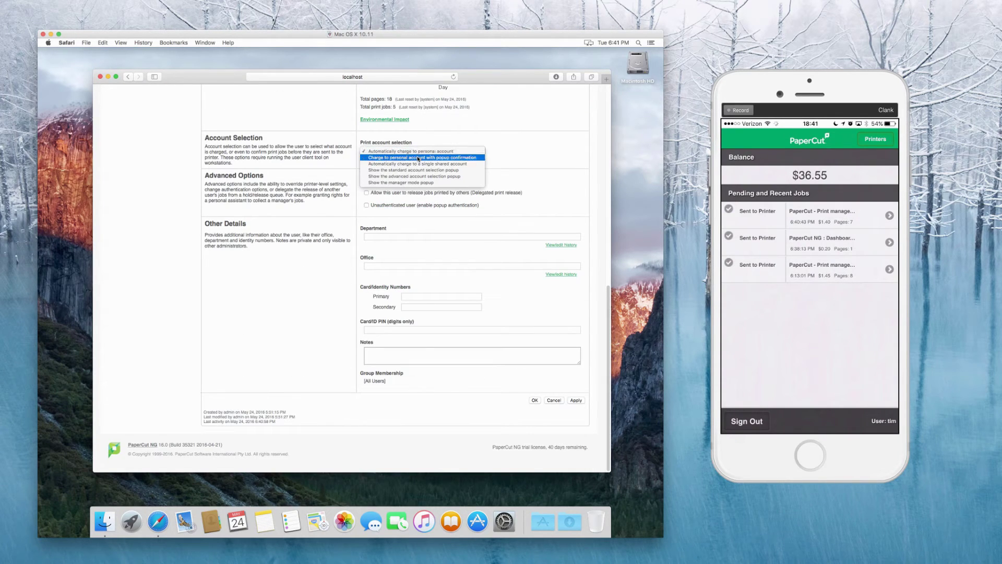
click(416, 170)
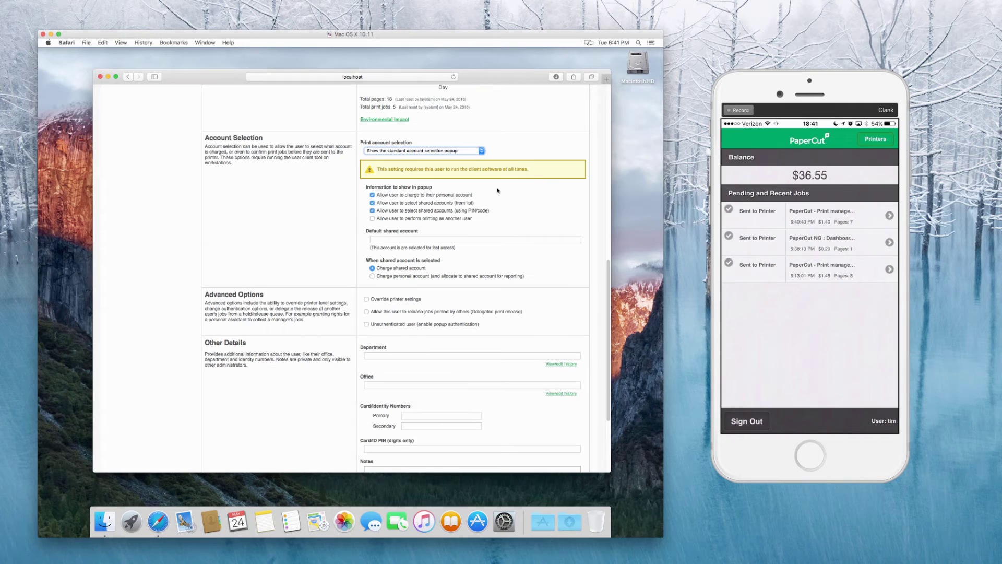
scroll(538, 343, down, 4)
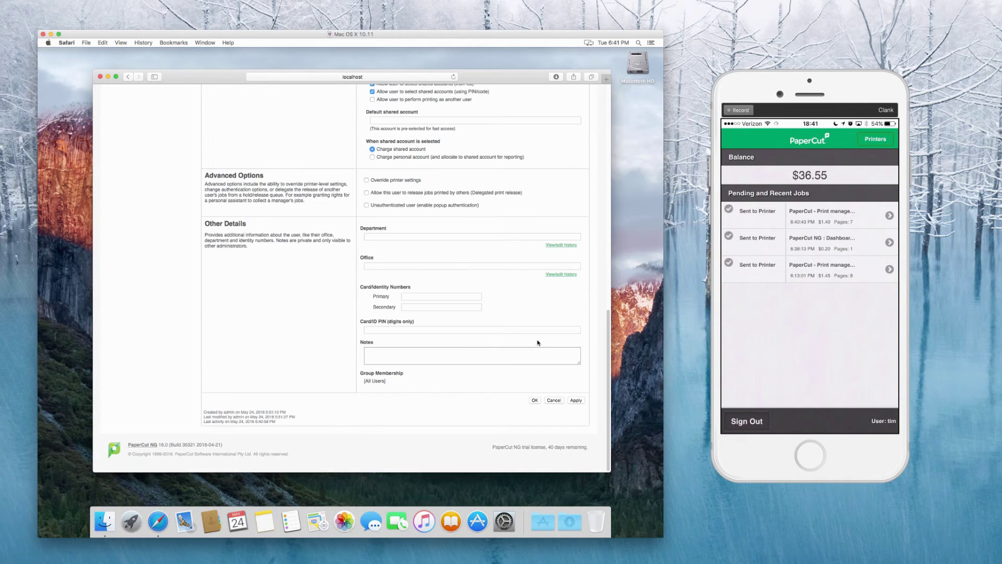
click(532, 402)
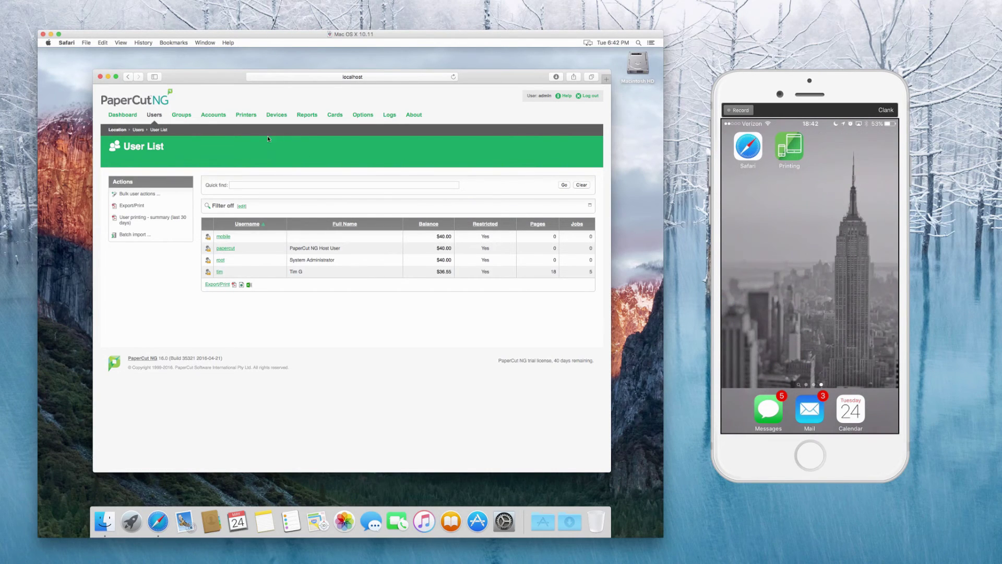
- Review Wallace.local\Shaun's Job Log, then return to the User List
click(245, 115)
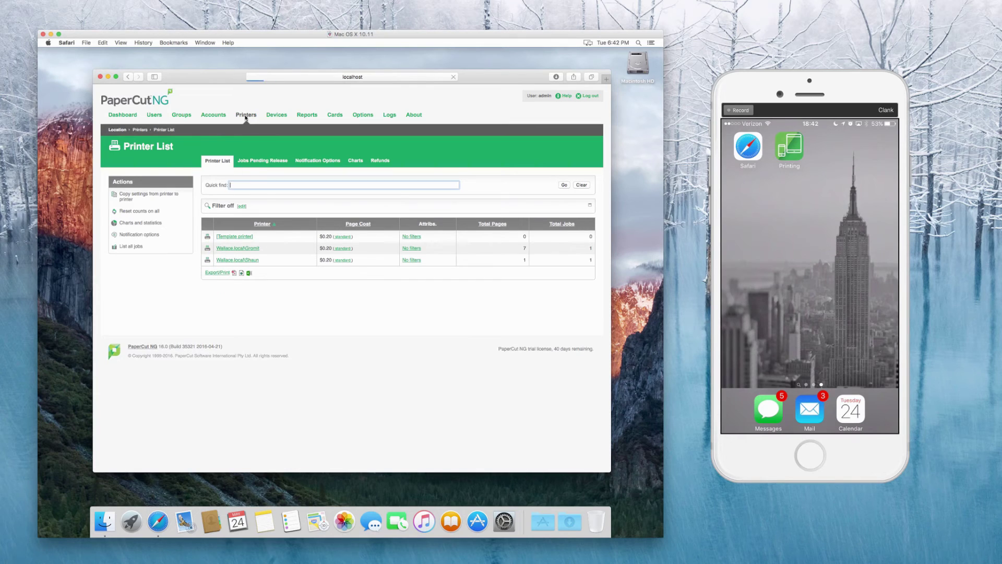
click(246, 259)
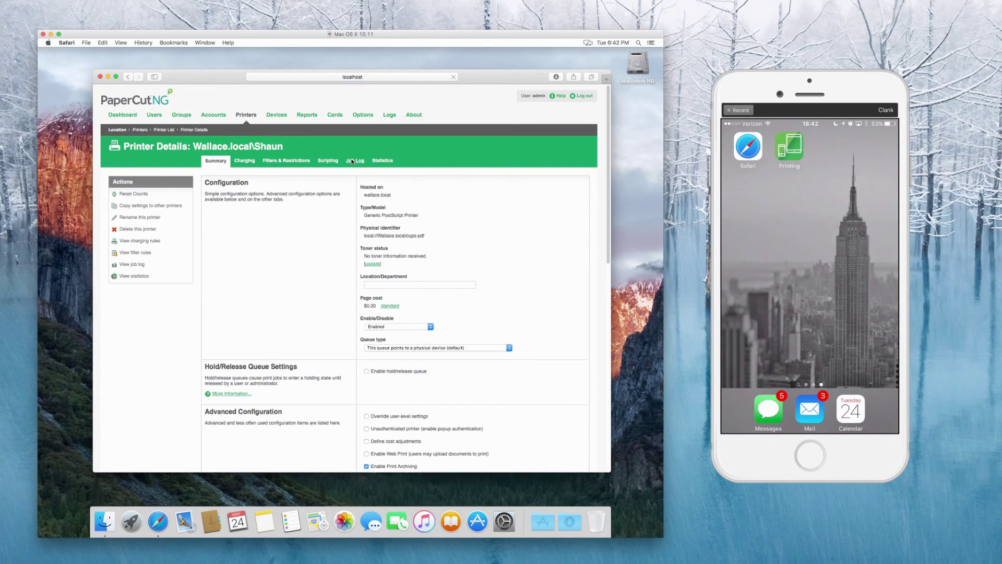
click(355, 161)
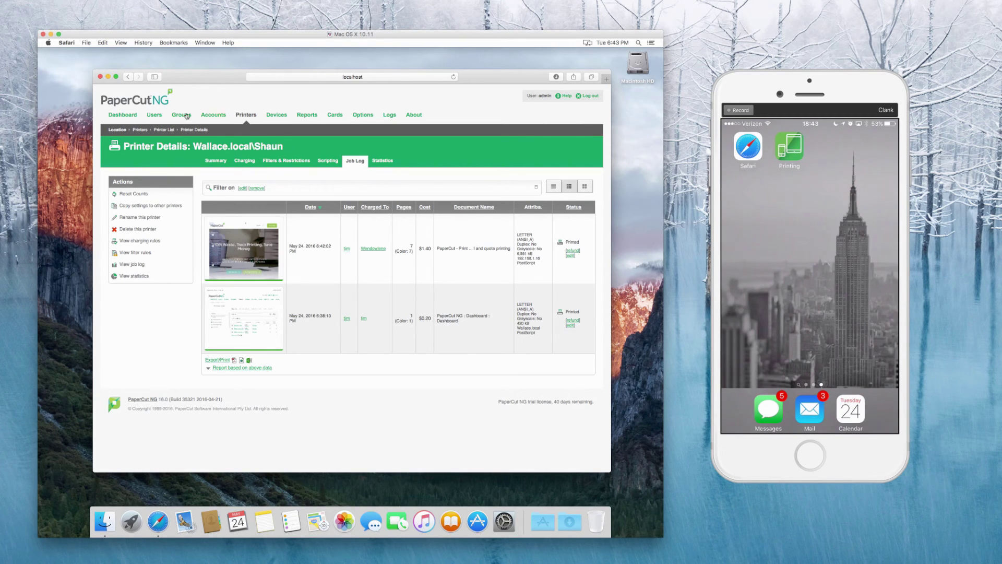
click(154, 116)
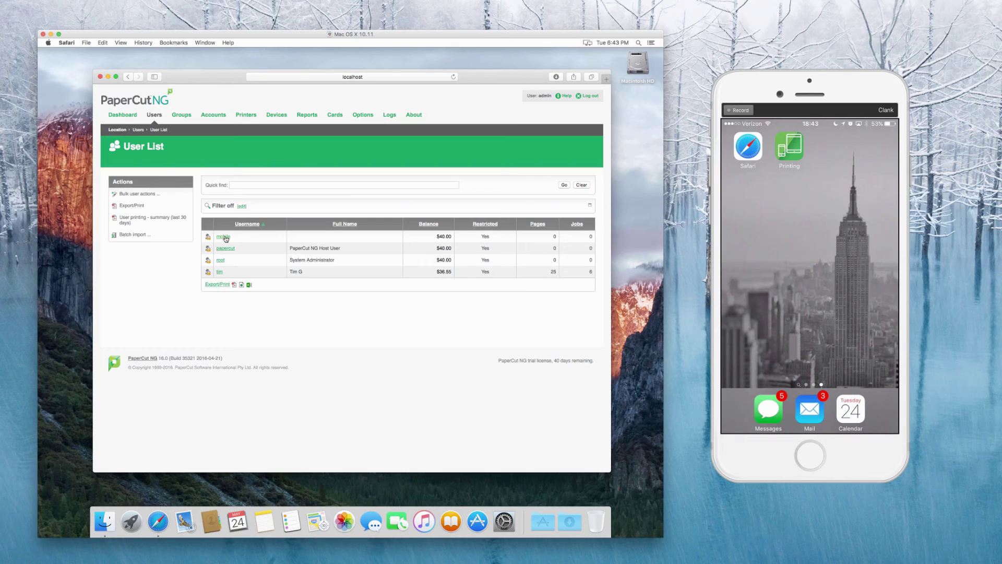
- Toggle the mobile user's Unauthenticated user option off and back on, then cancel without saving
click(225, 237)
scroll(467, 331, down, 5)
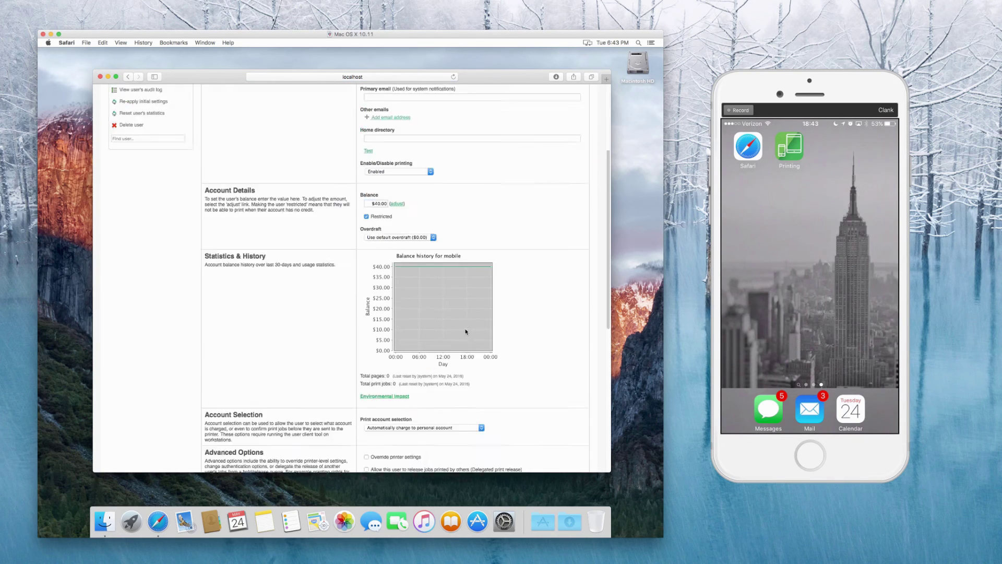
scroll(466, 332, down, 5)
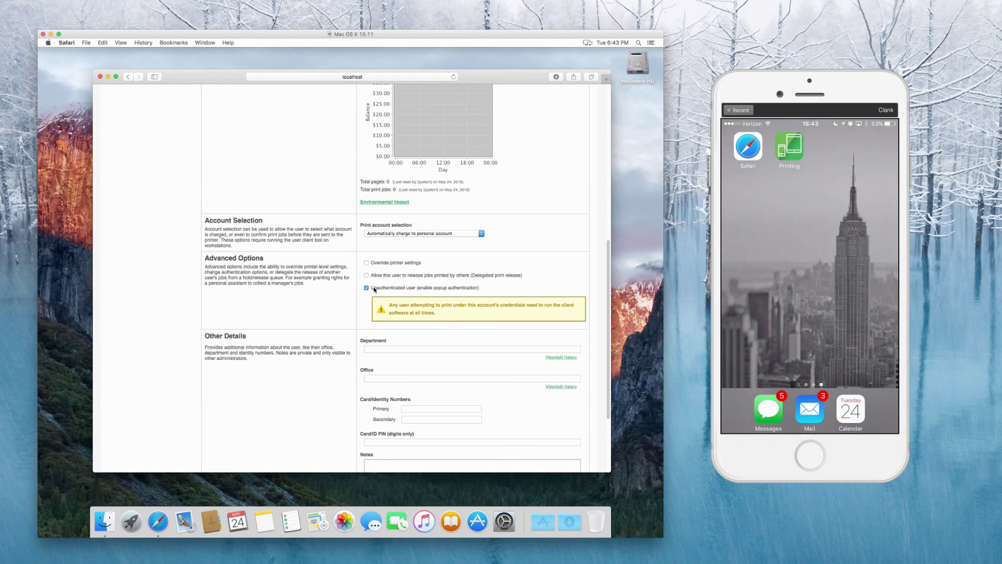
drag(374, 290, 495, 288)
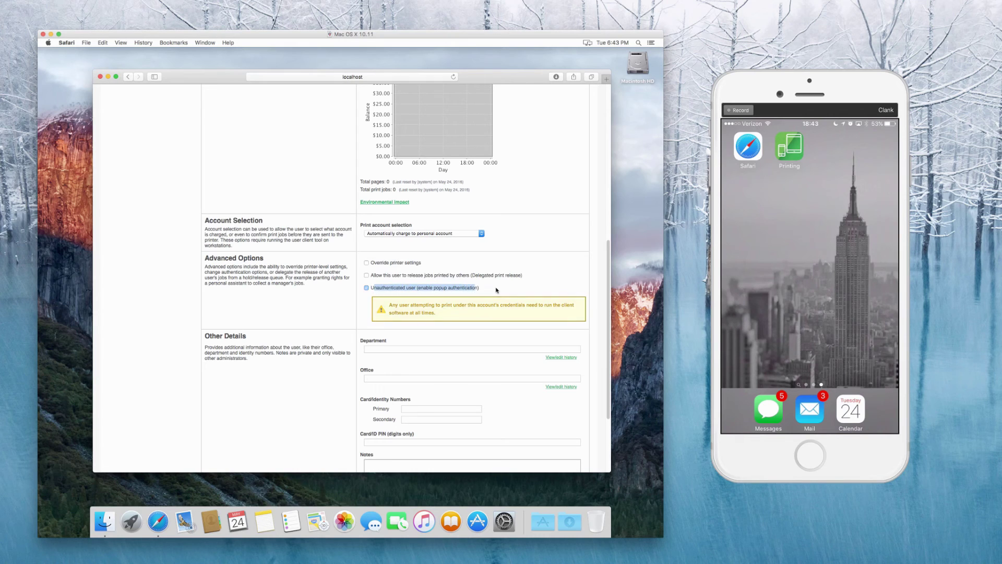
click(376, 287)
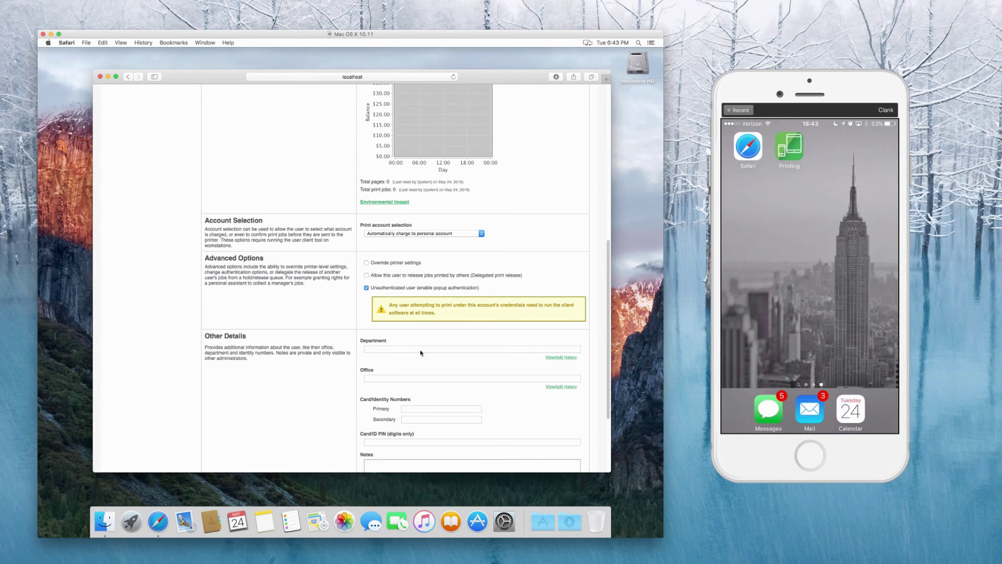
scroll(529, 412, down, 5)
click(554, 400)
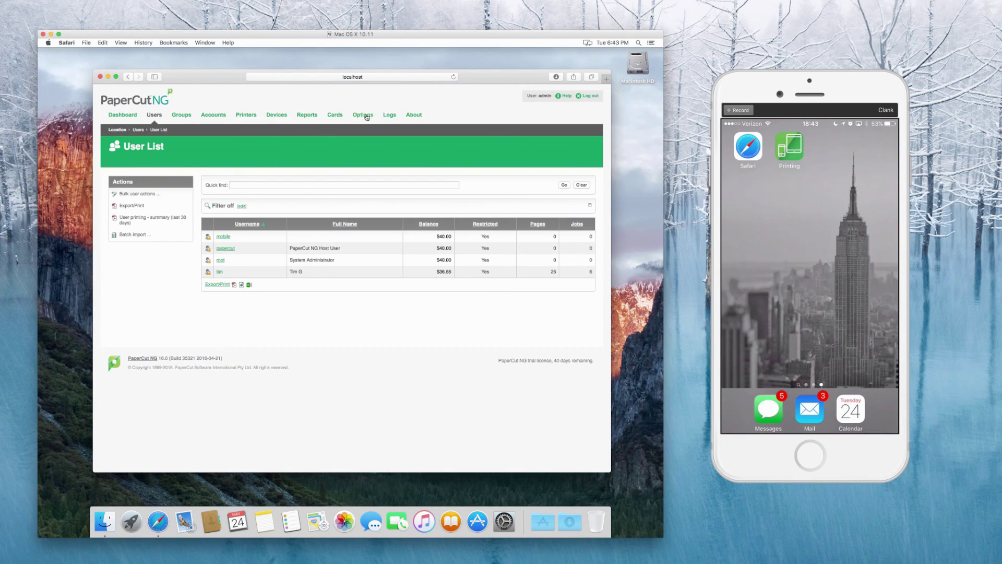
- Open the Application Log and read the Warning about a job cancelled after 10 minutes unauthenticated
click(392, 116)
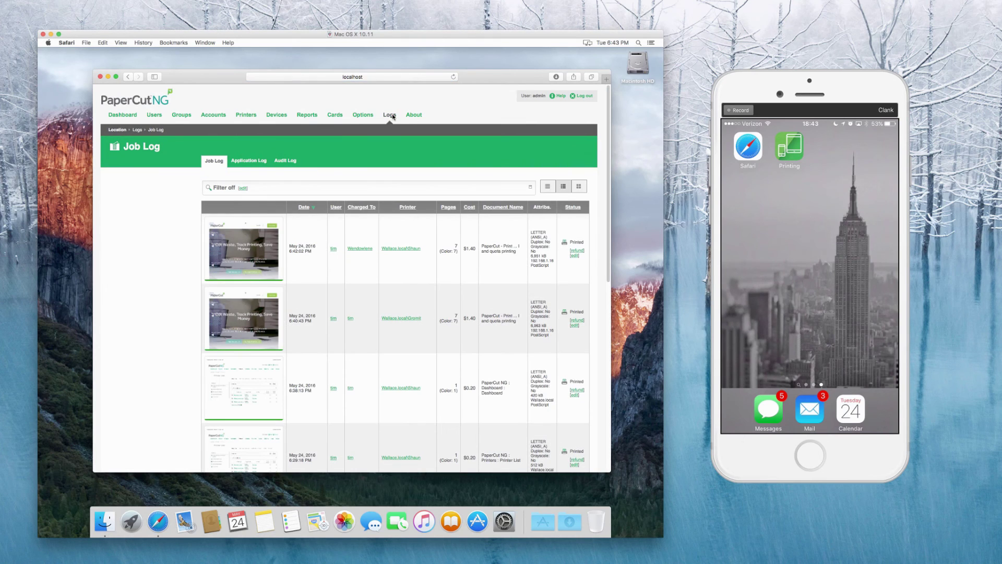
click(247, 161)
scroll(484, 283, down, 2)
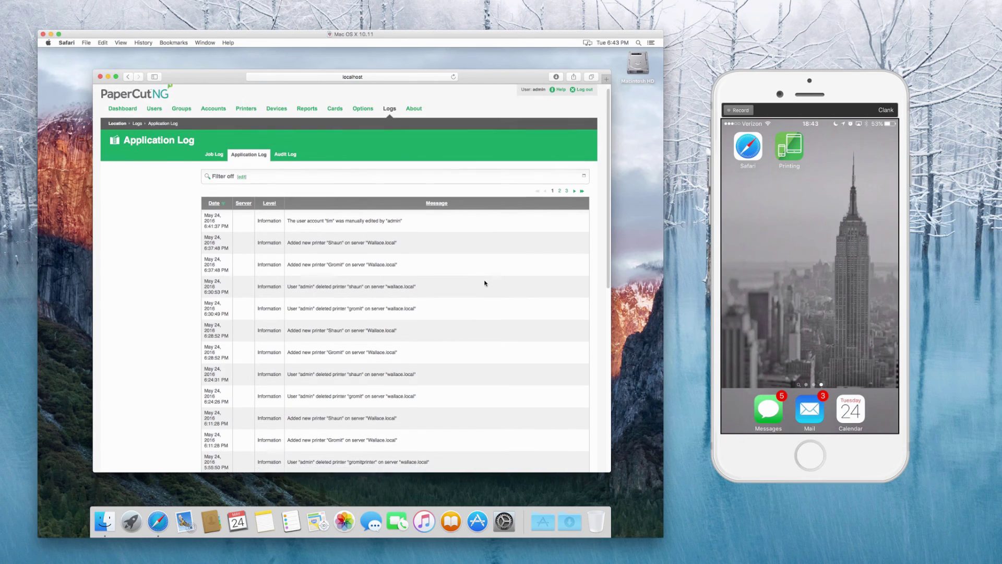
scroll(484, 282, down, 8)
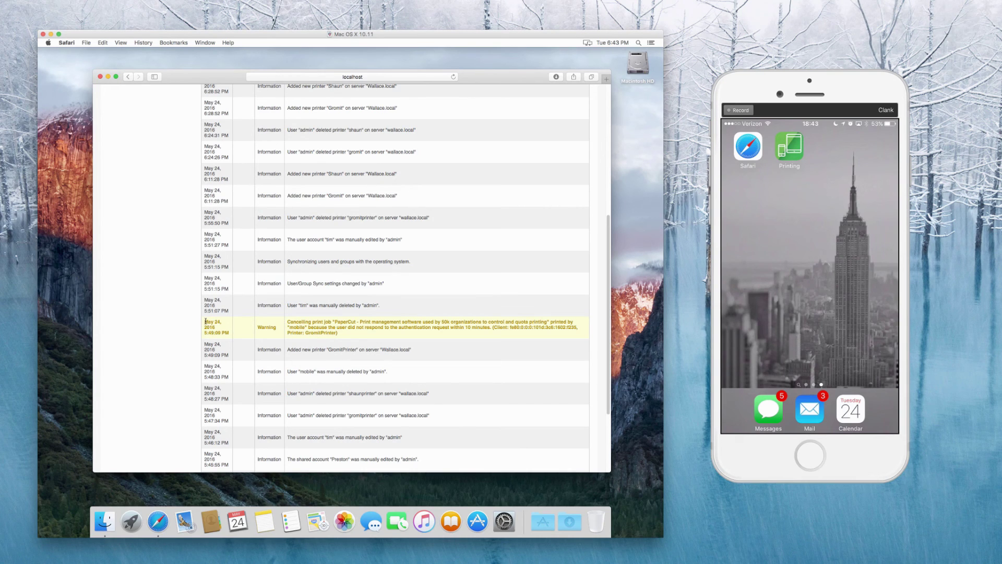
drag(209, 322, 365, 334)
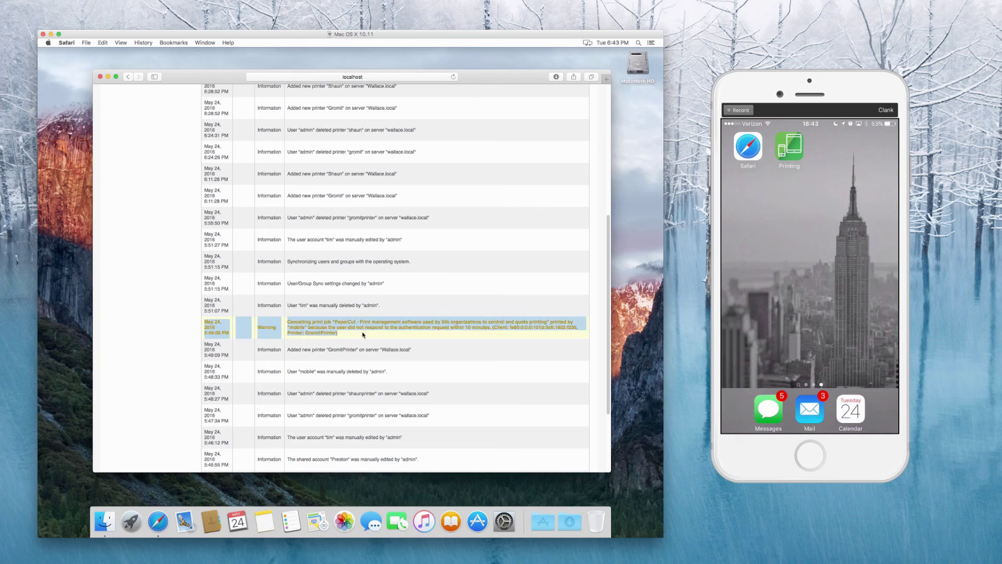
click(364, 334)
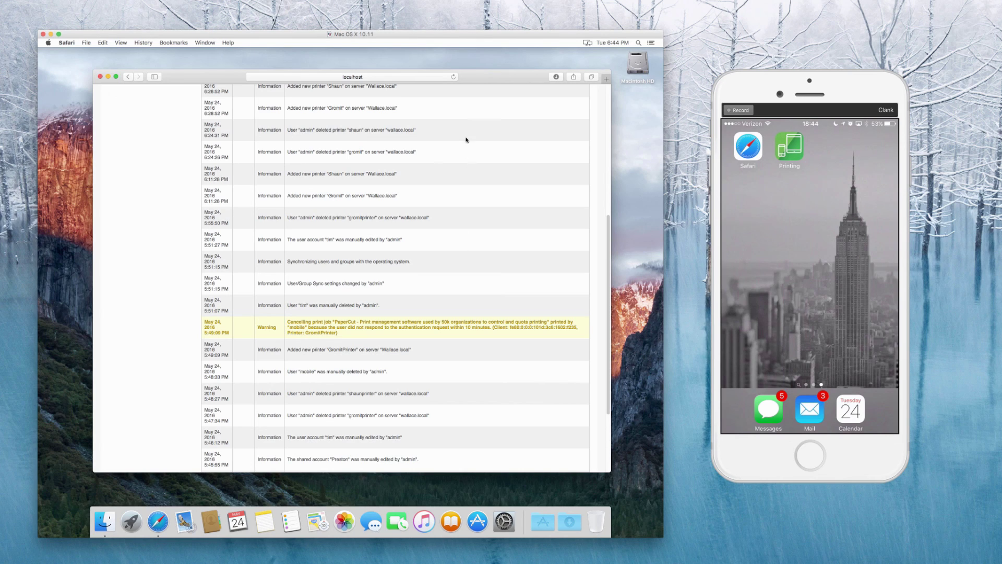
mouse_move(725, 3)
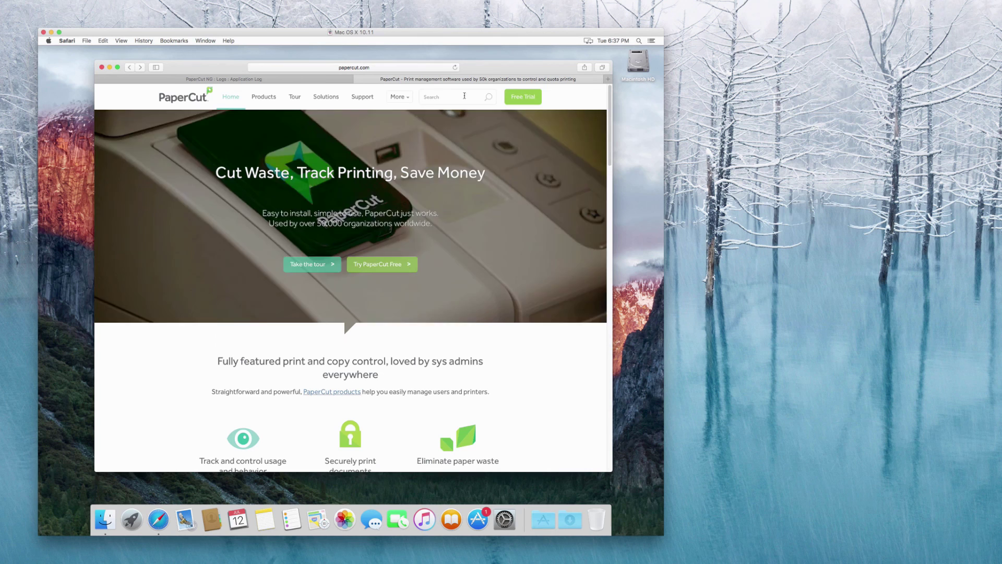
- Search papercut.com for 'iOS printing' to find the iOS Printing (iPad & iPhone) manual page
click(460, 95)
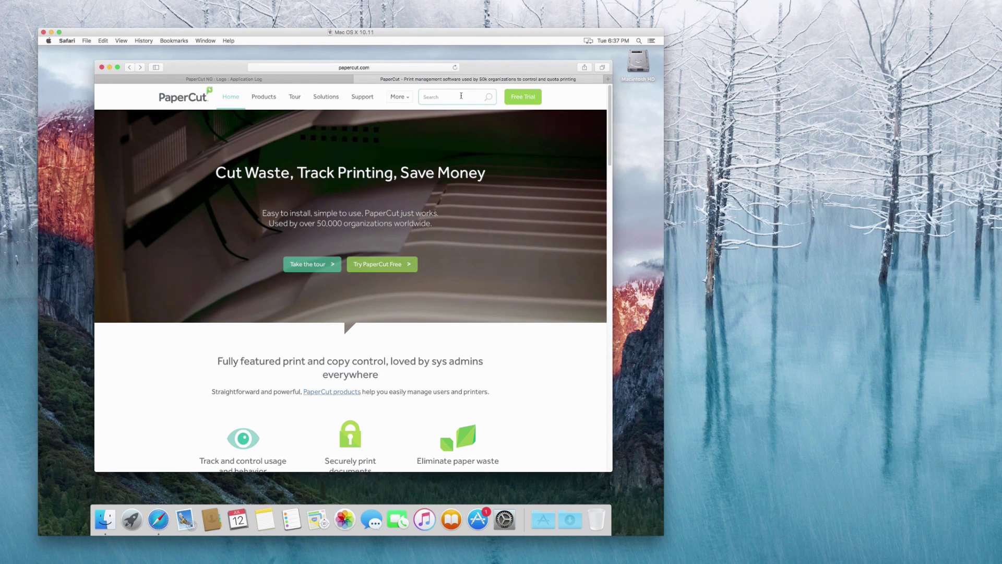
text(iOS printing)
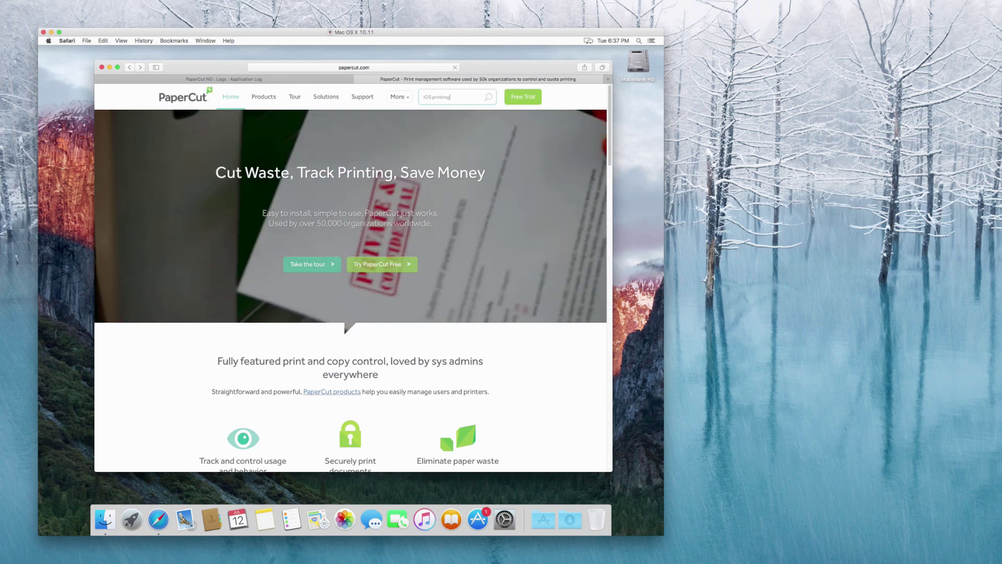
key(Return)
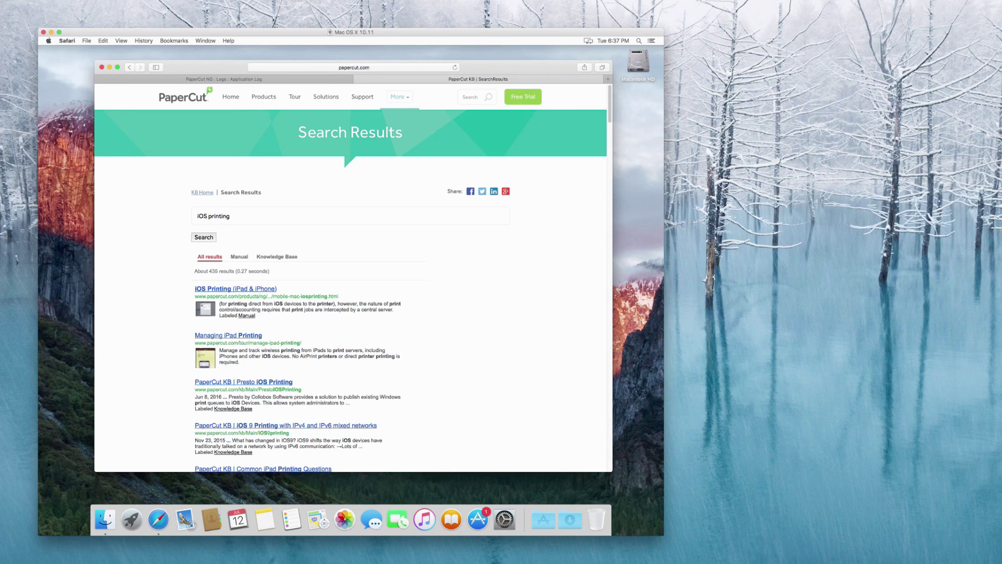
mouse_move(691, 8)
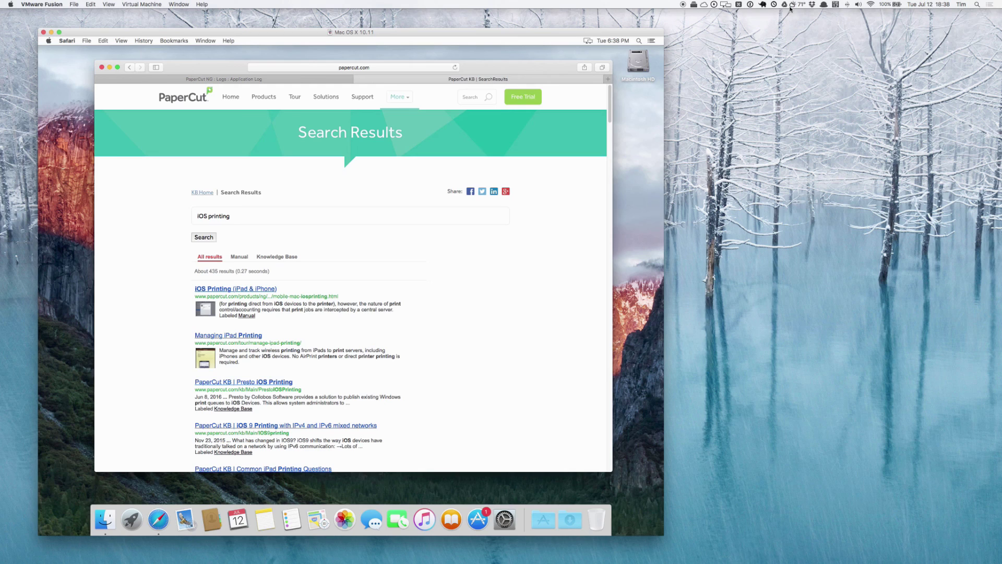